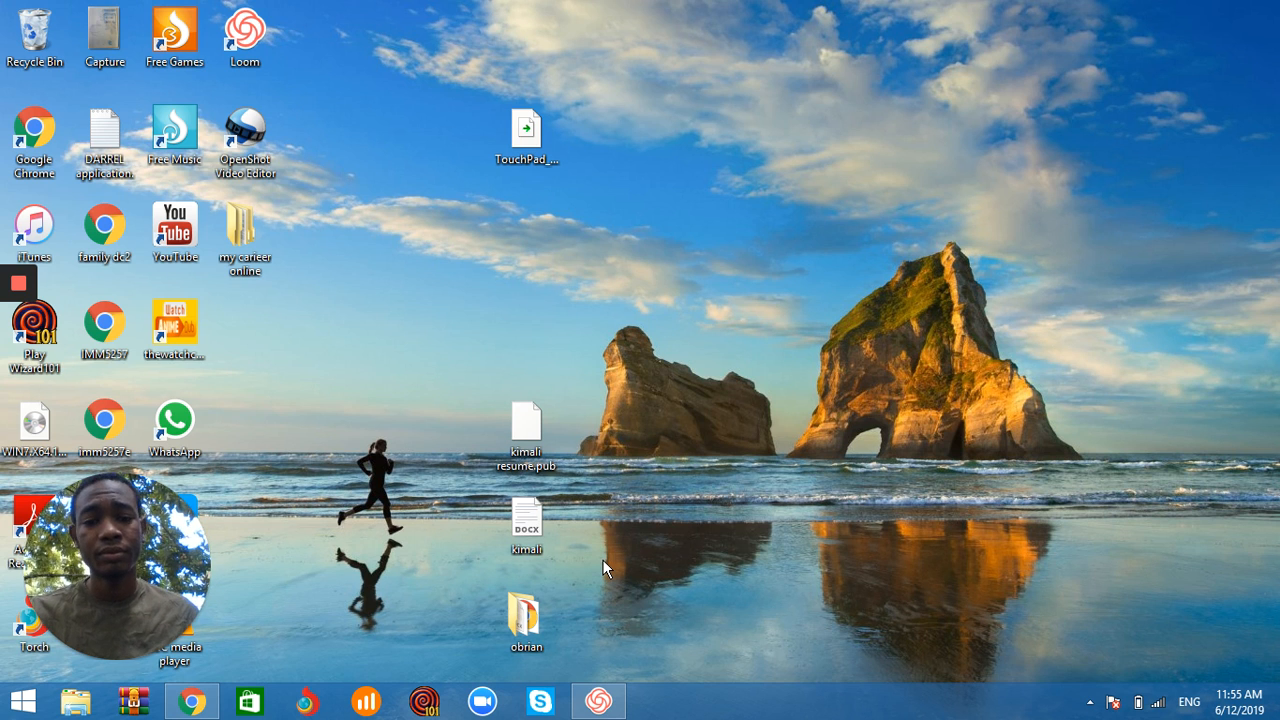
Step: Restore the Chrome window showing the ClickFunnels homepage from the taskbar
left_click(191, 703)
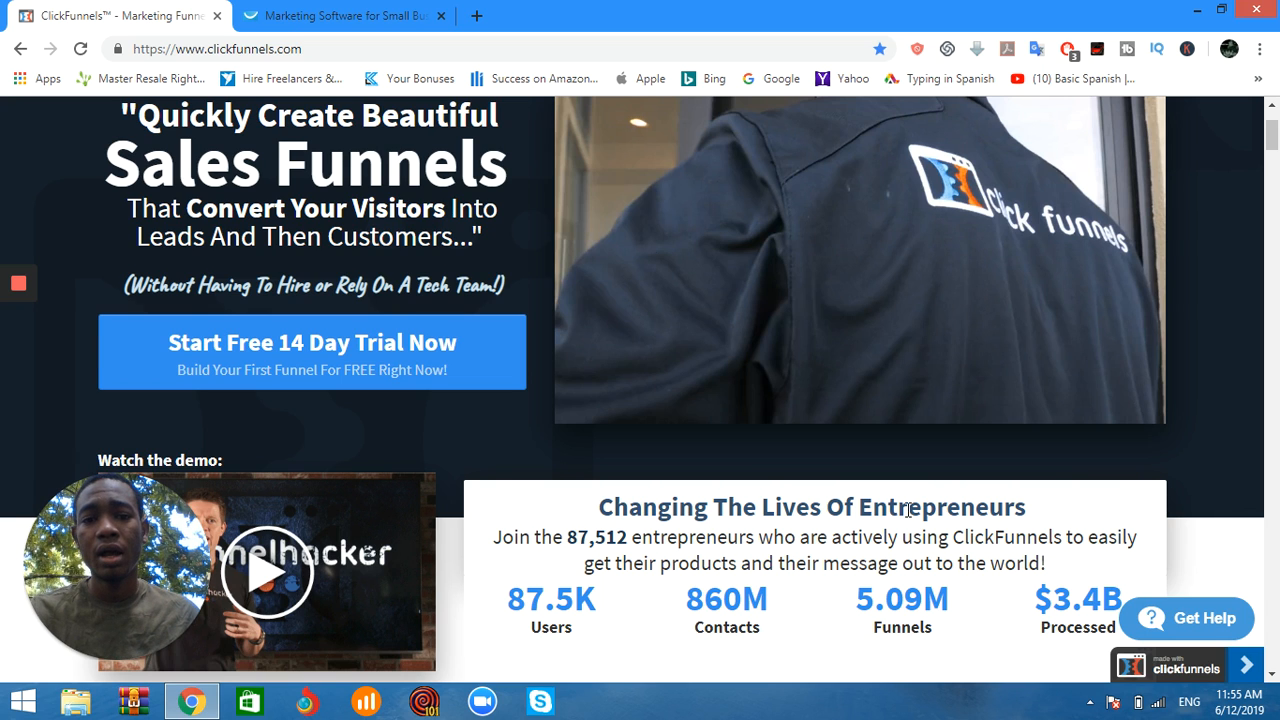
scroll(912, 511, "up", 2)
scroll(910, 516, "up", 1)
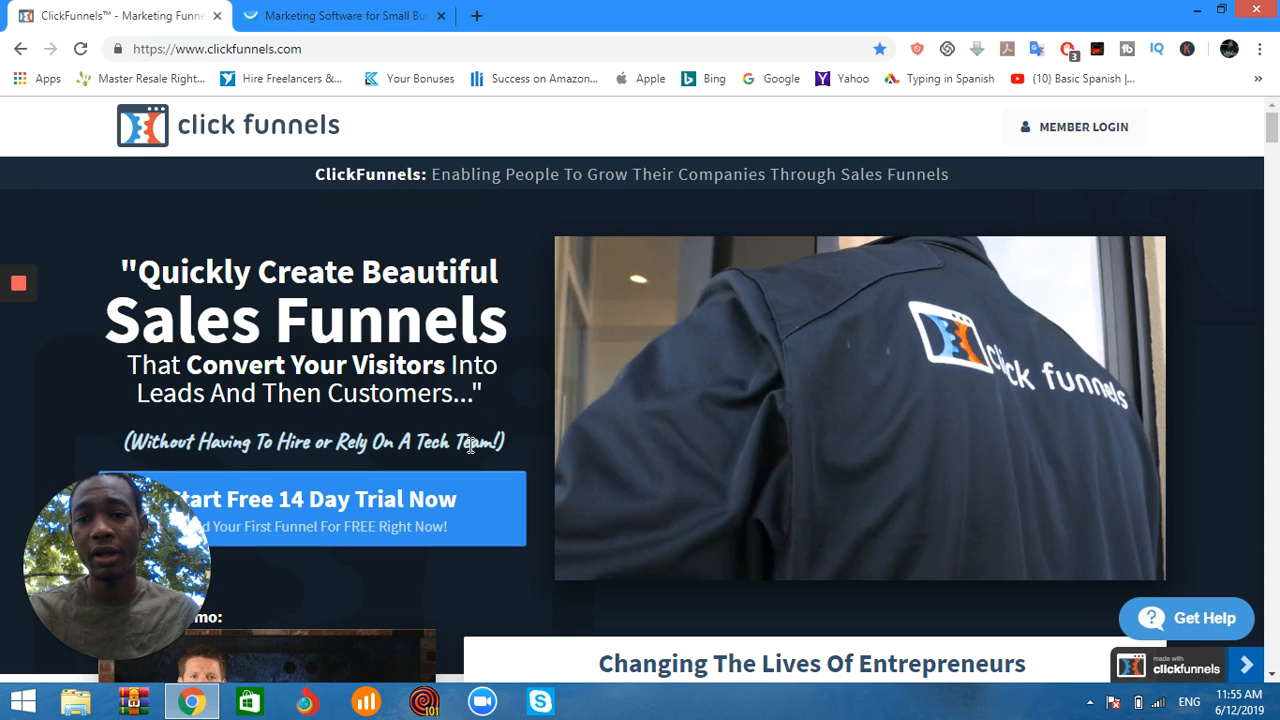
scroll(477, 418, "down", 1)
scroll(477, 418, "down", 1)
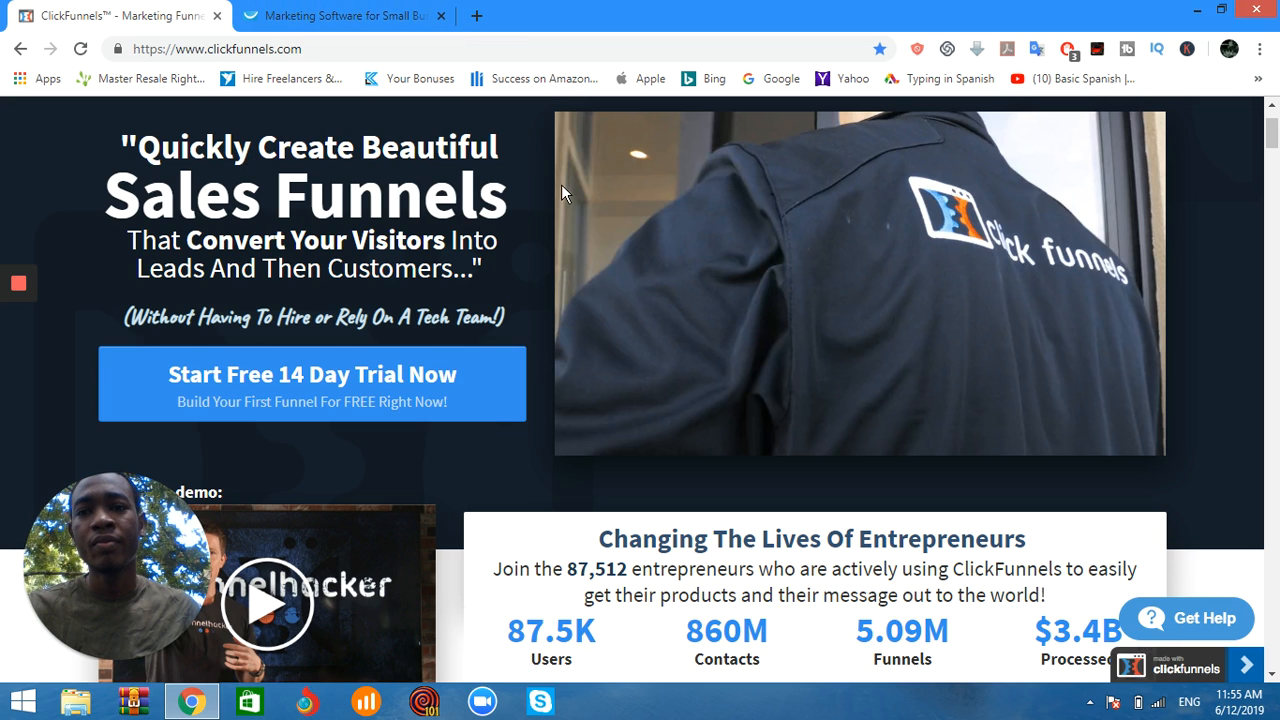
Step: Switch to the second tab showing the GetResponse marketing platform homepage
left_click(340, 15)
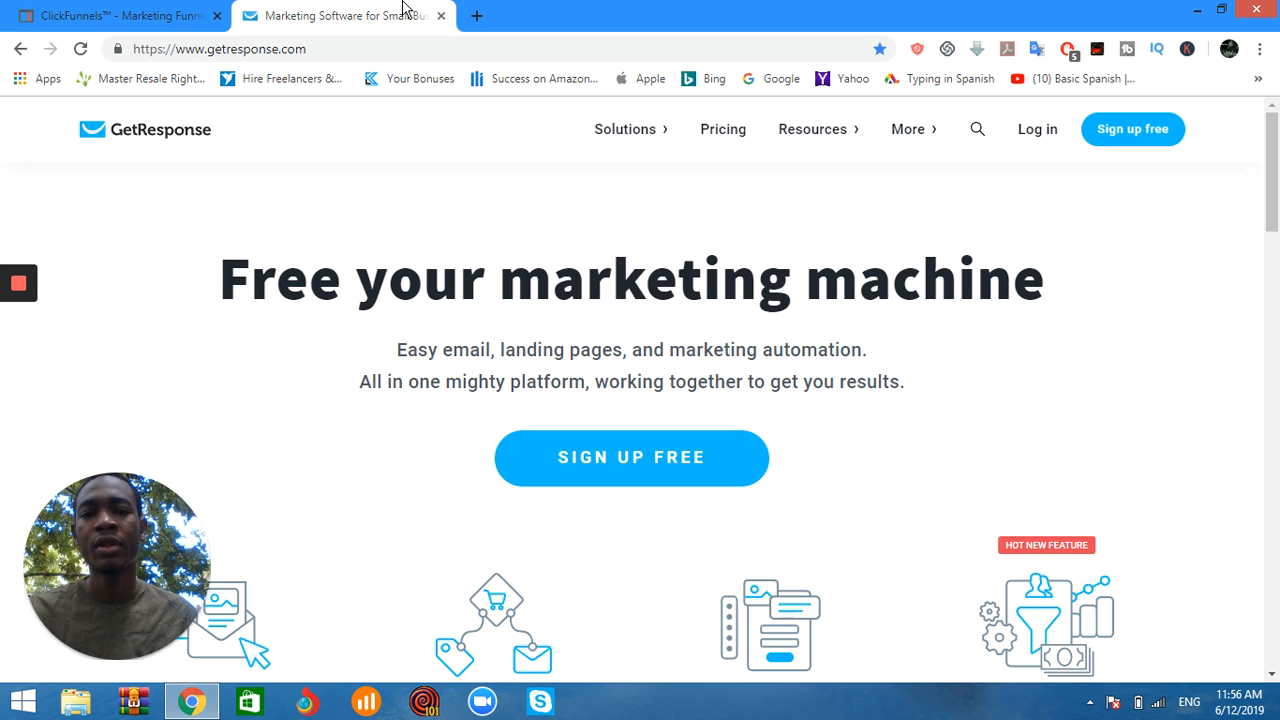
scroll(540, 215, "down", 1)
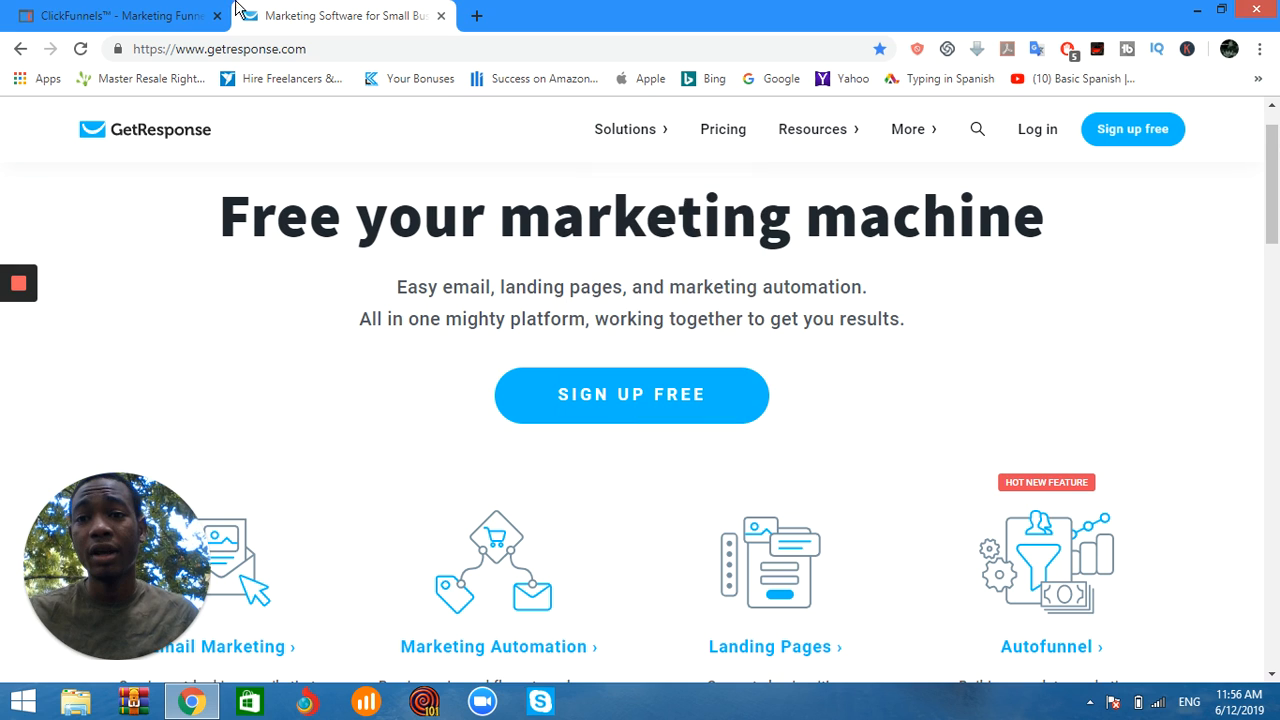
Step: Switch back to the first tab with the ClickFunnels homepage
left_click(124, 14)
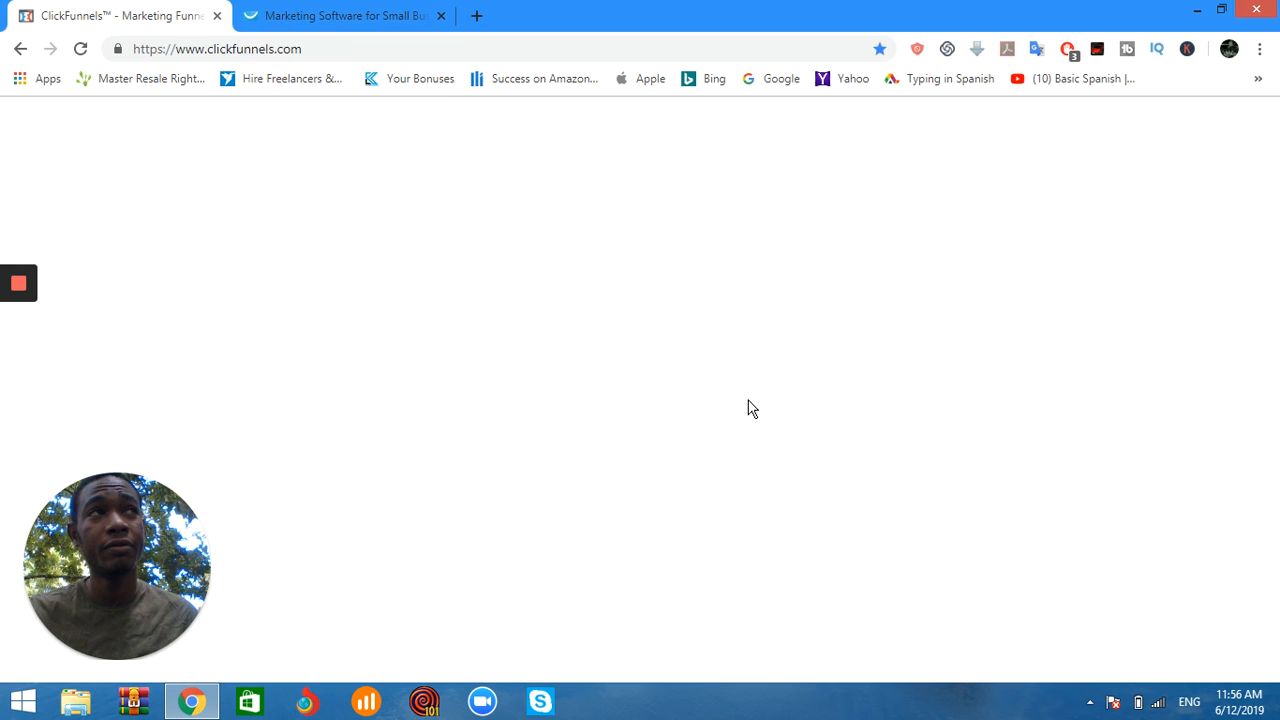